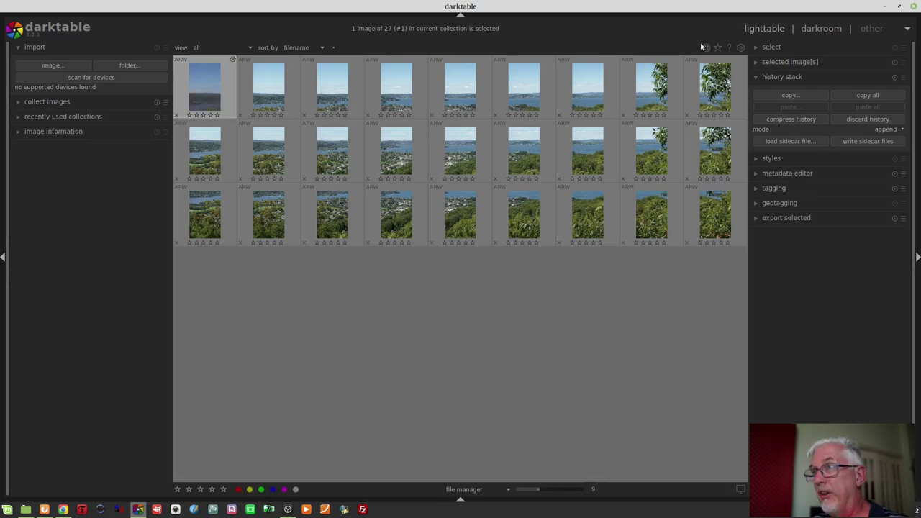
Step: Copy only the white balance from the first photo and paste it onto the other 26 photos
left_click(791, 95)
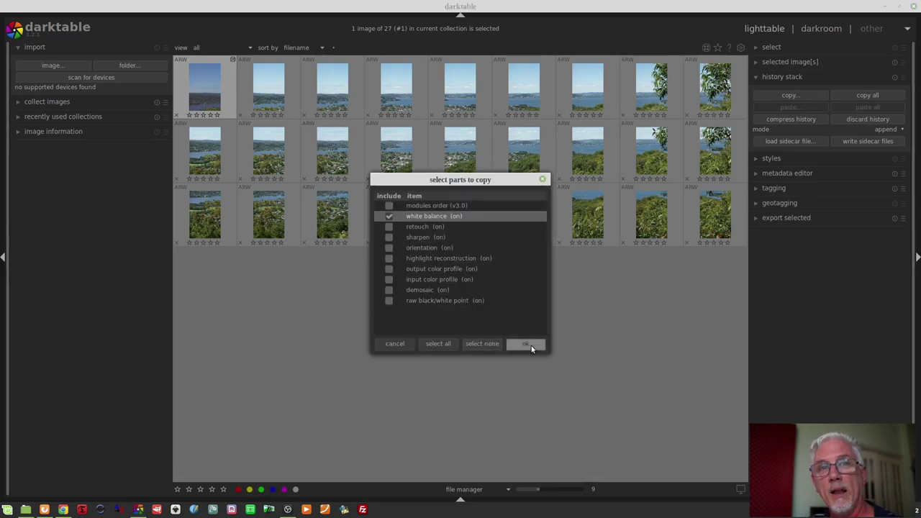
left_click(531, 345)
left_click(286, 88)
left_click(715, 215, "shift")
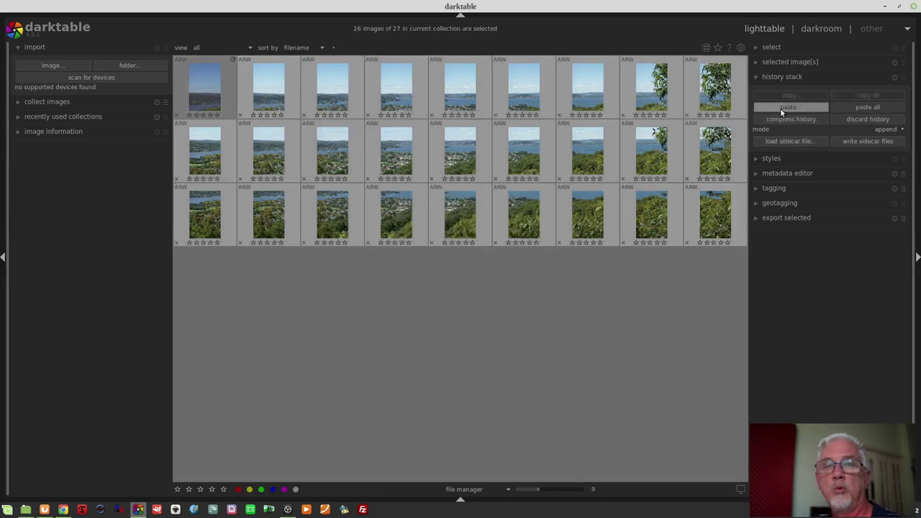
left_click(786, 107)
left_click(527, 343)
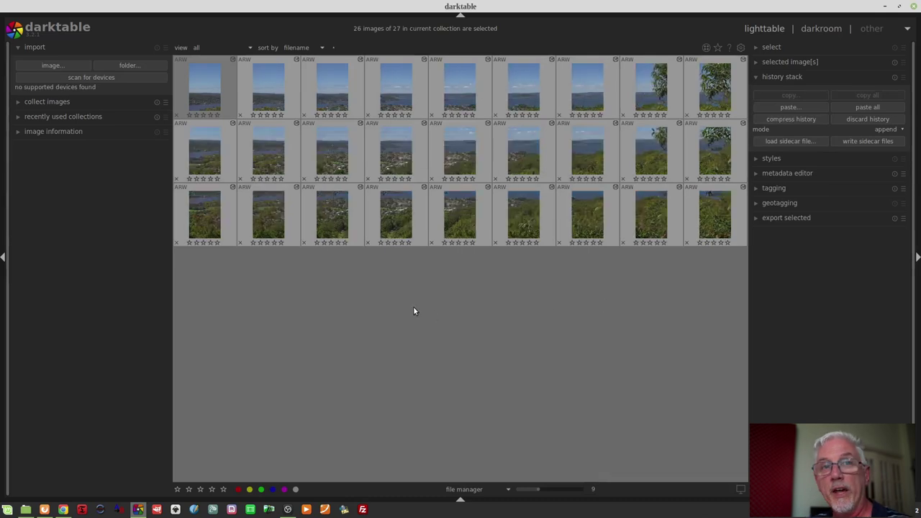
Step: Attach the location tag 'Australia|New South Wales|Central Coast|Rumbalara Reserve'
left_click(774, 188)
type("Australia|New South Wales|Central Coast|Rumbalara Reserve")
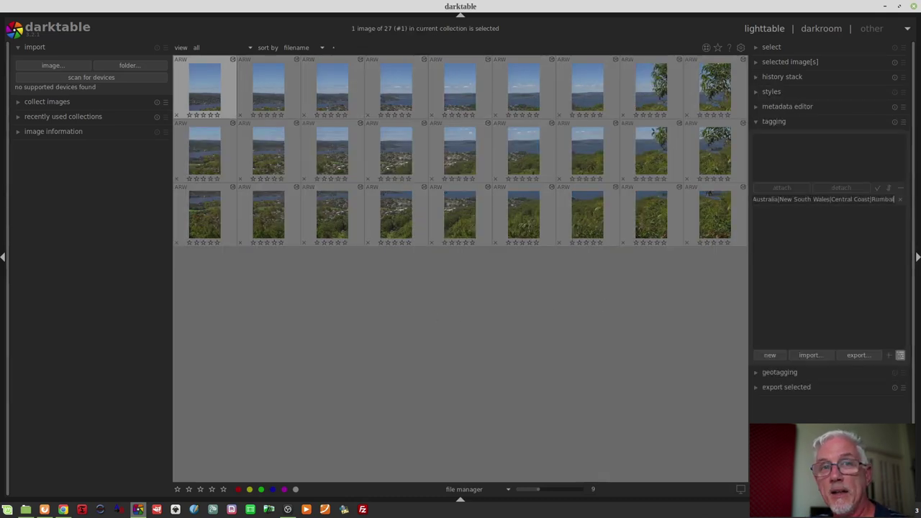
key("Return")
Step: Attach the panorama source tag and set the export destination to a new '2020-12 Multi-row test' folder under Hugin panos
double_click(794, 221)
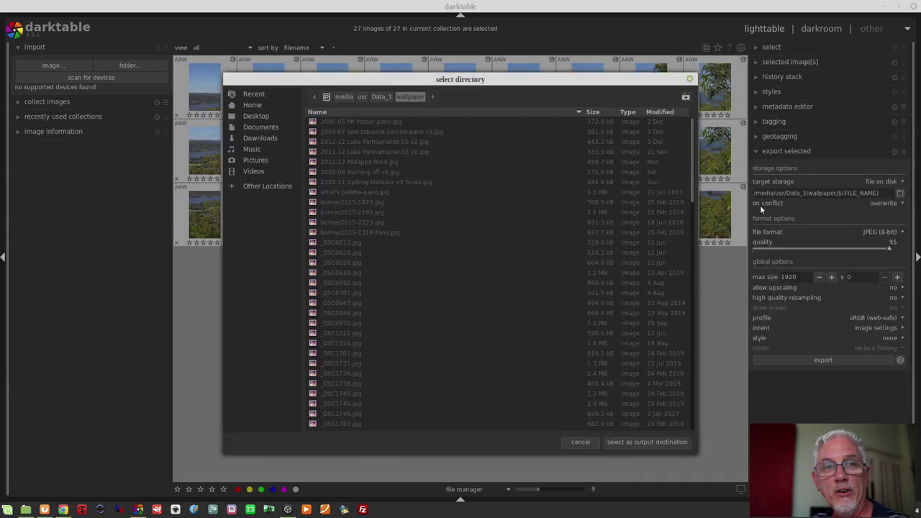
left_click(382, 97)
double_click(357, 159)
left_click(686, 96)
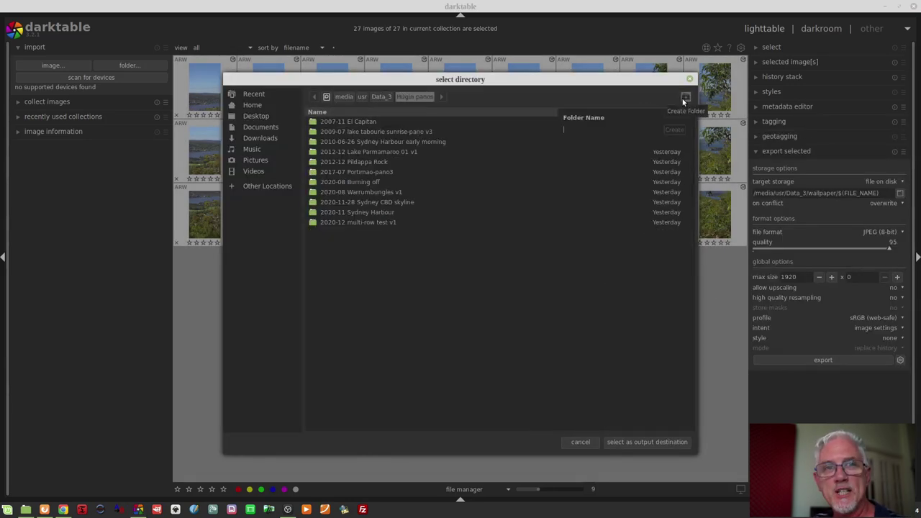
type("2020-12 Multi-row test")
key("Return")
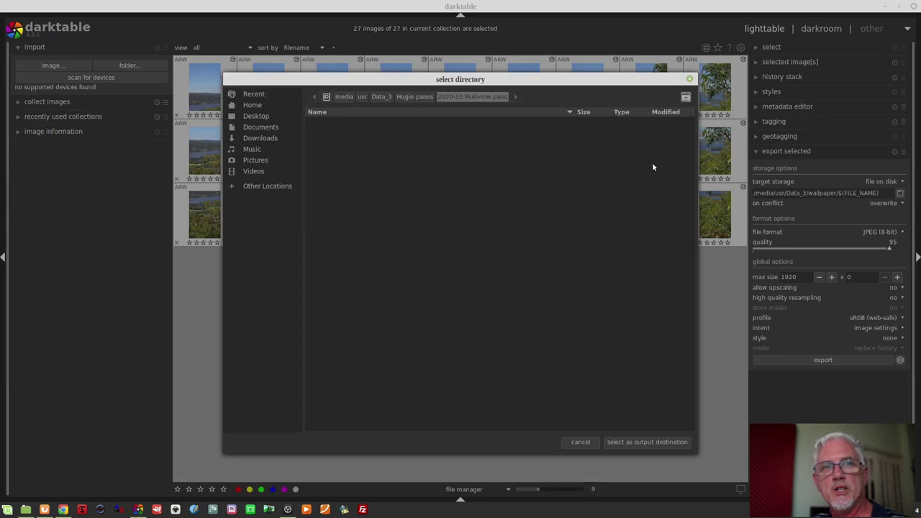
left_click(663, 442)
Step: Export all 27 photos as TIFF, overwriting any existing files
left_click(882, 232)
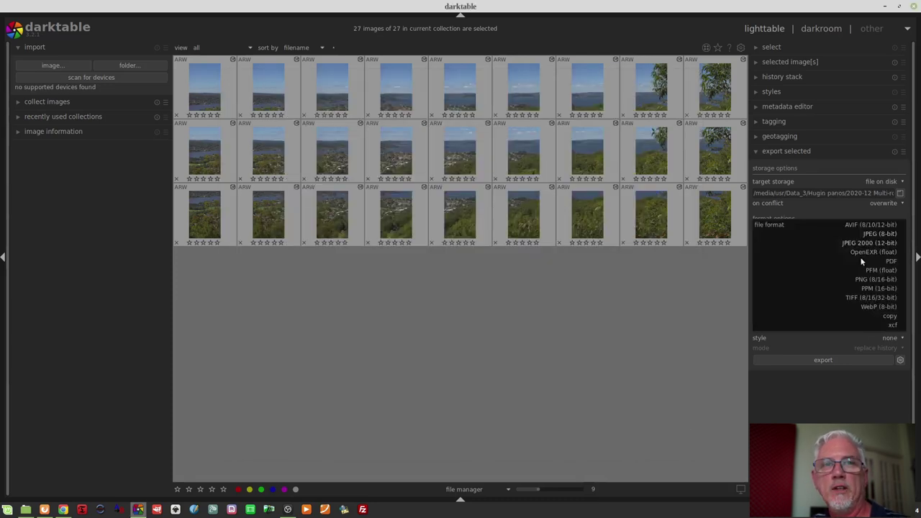
left_click(894, 253)
left_click(824, 390)
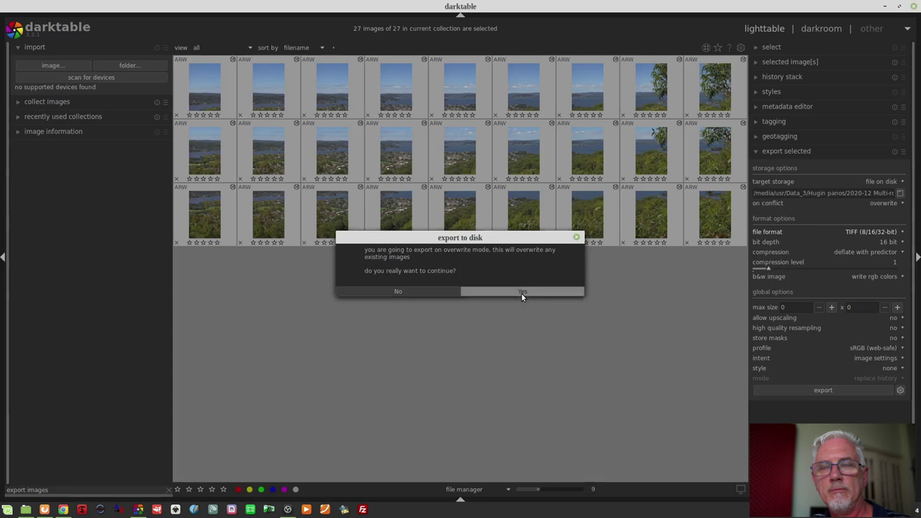
left_click(521, 293)
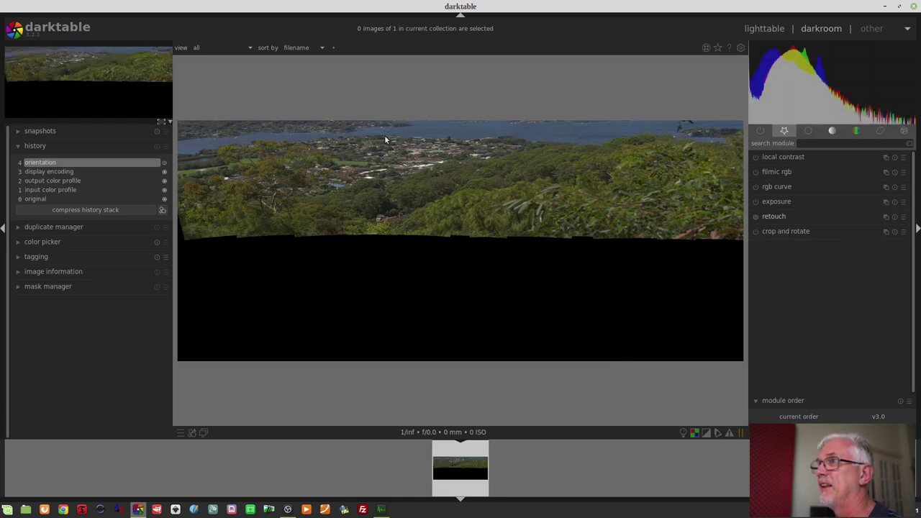
Step: Zoom in and out on the stitched East Gosford panorama to inspect its black bottom areas
scroll(419, 136, "up", 5)
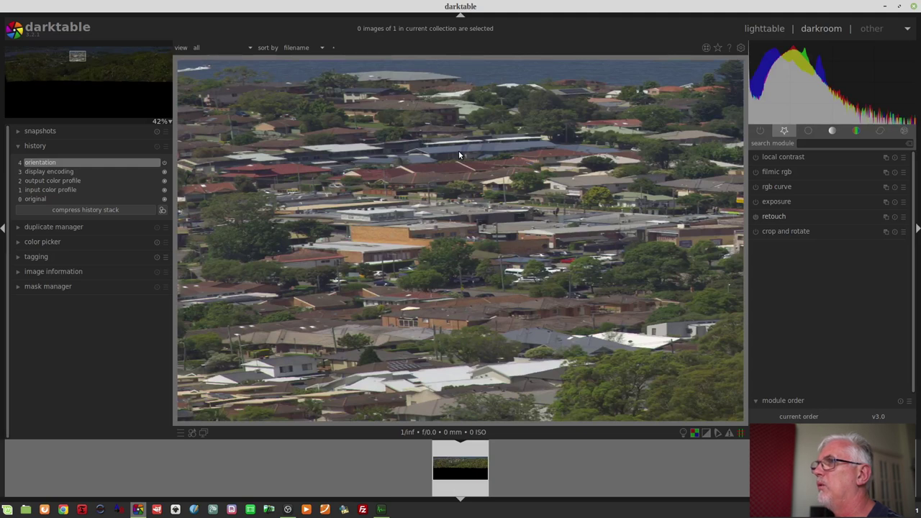
scroll(484, 211, "down", 3)
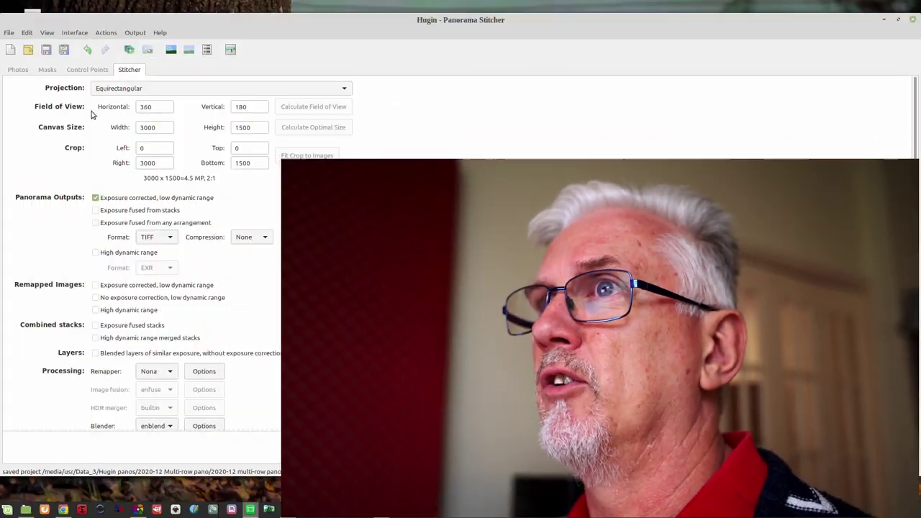
Step: Add all 27 TIFFs, _DSC4621.tif to _DSC4647.tif, to the project's photo list
left_click(13, 75)
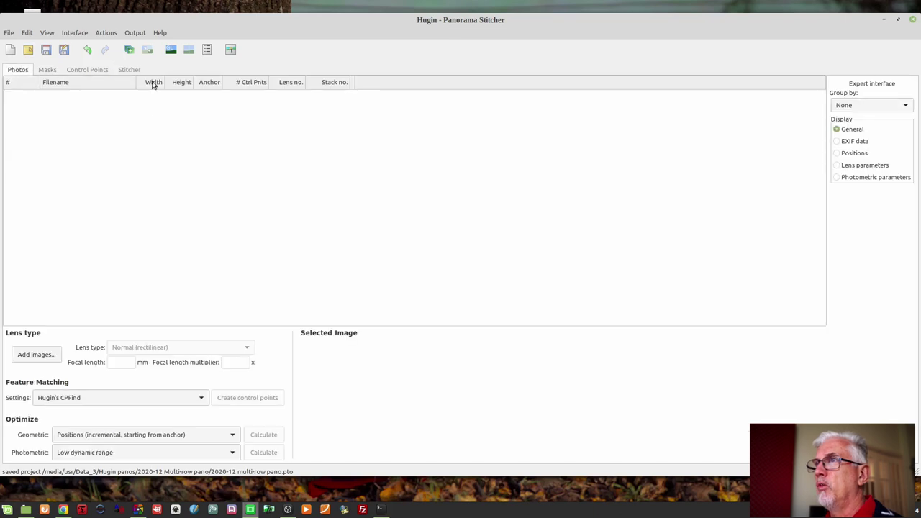
left_click(129, 51)
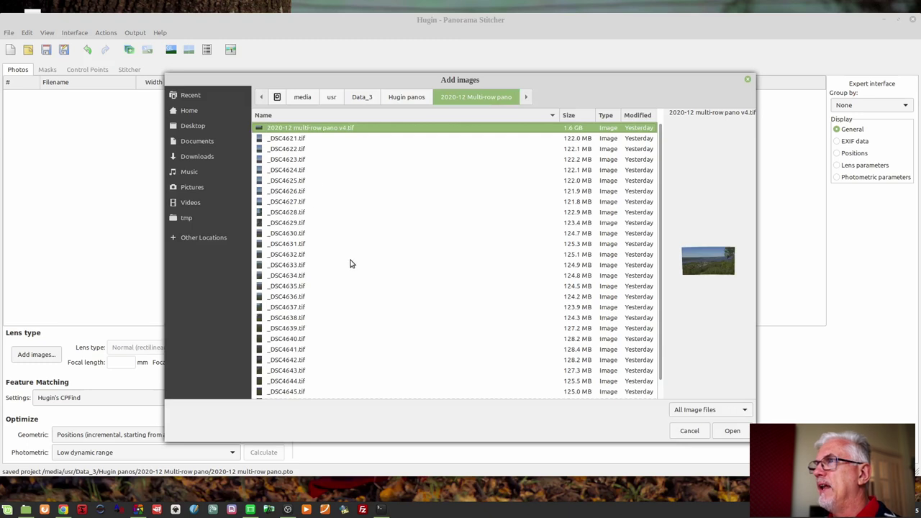
key("Down")
scroll(352, 281, "down", 1)
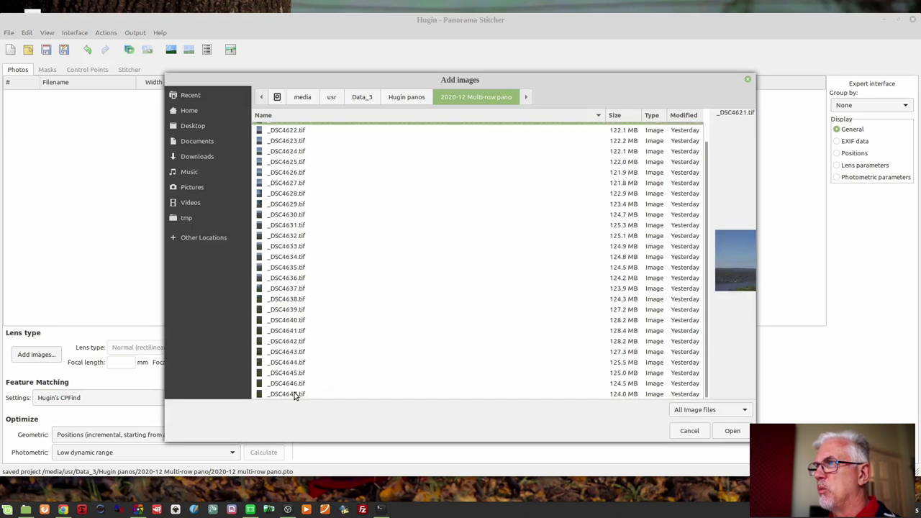
key("ctrl+a")
left_click(730, 435)
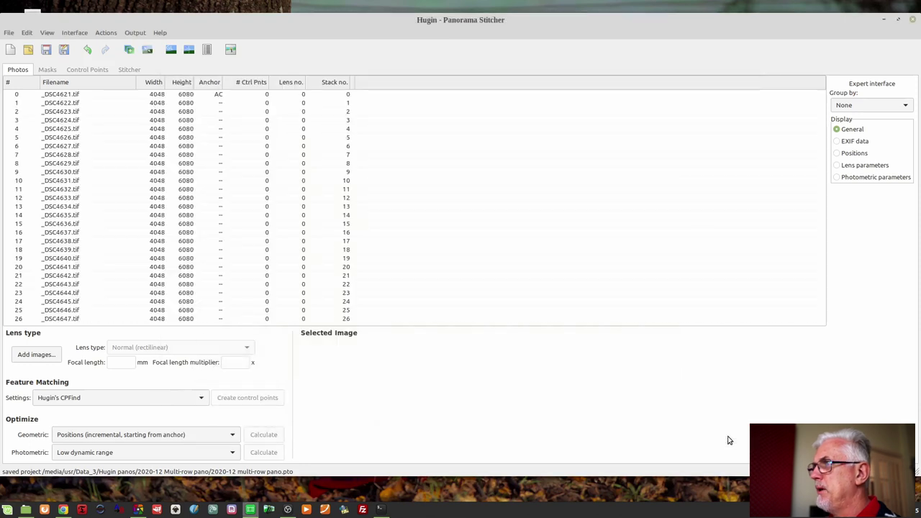
Step: Anchor _DSC4635.tif for both position and exposure, then go to the control points editor
left_click(63, 217)
right_click(167, 220)
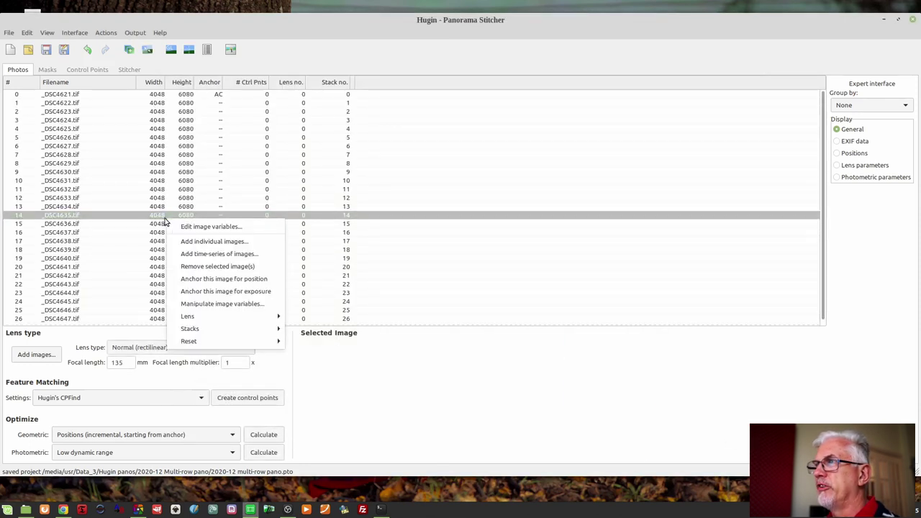
left_click(229, 280)
right_click(191, 215)
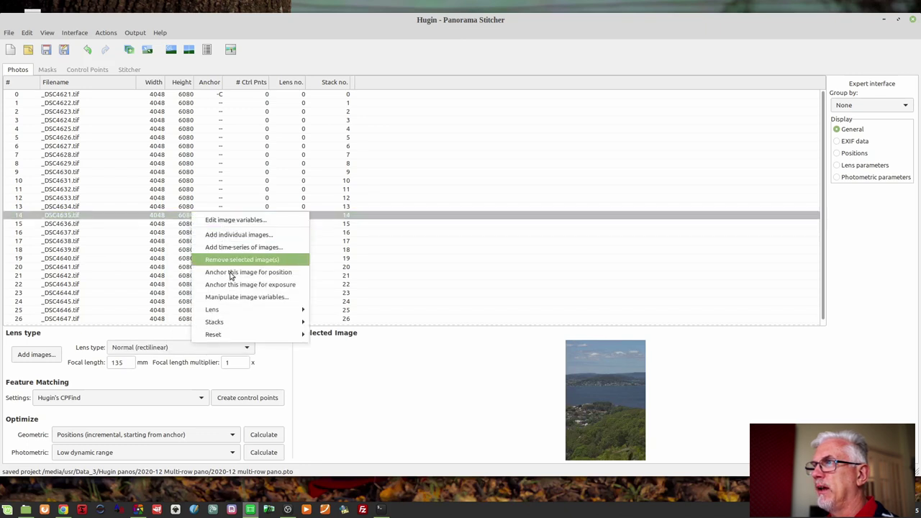
left_click(230, 273)
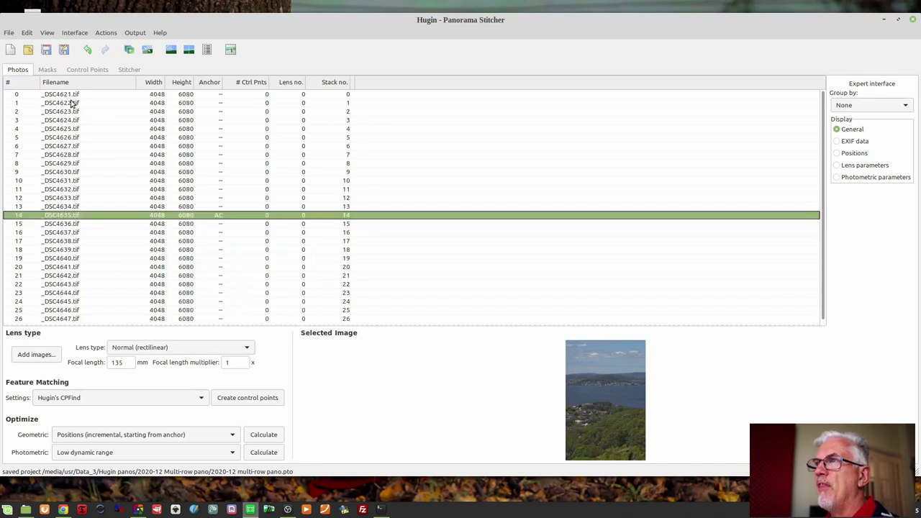
left_click(83, 70)
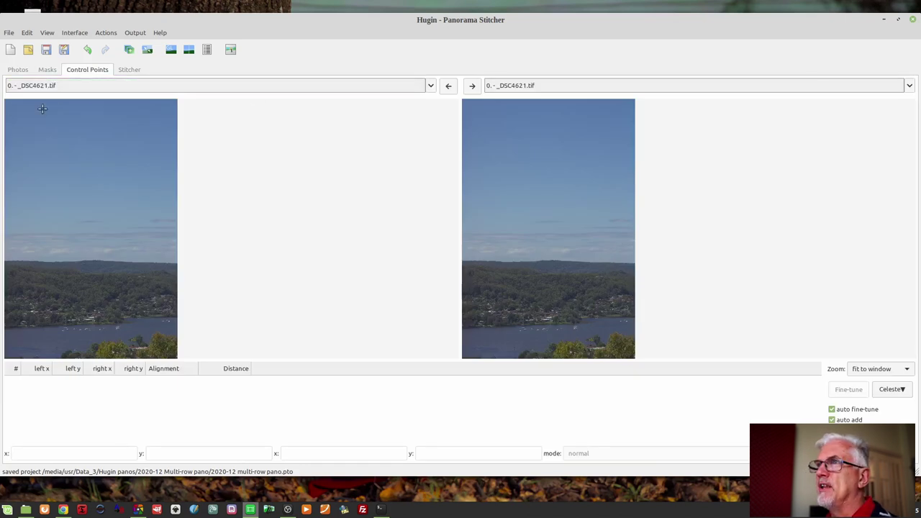
left_click(564, 86)
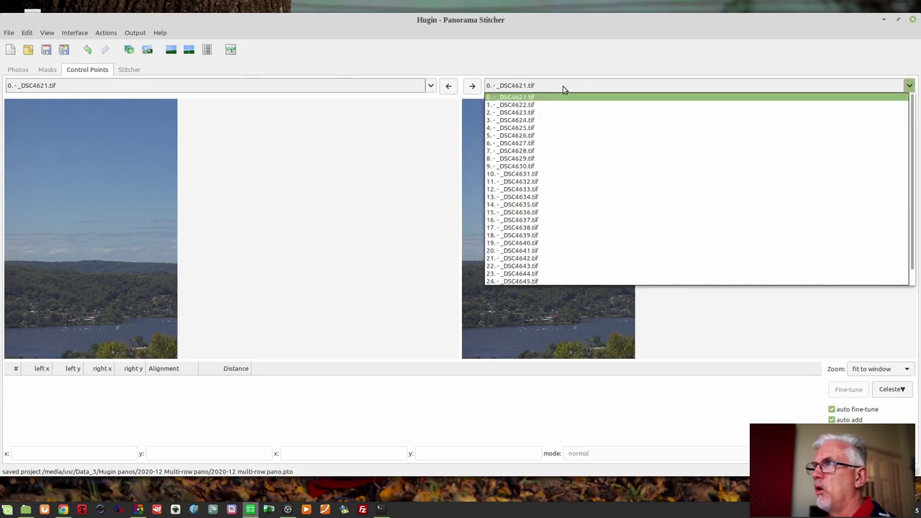
left_click(549, 105)
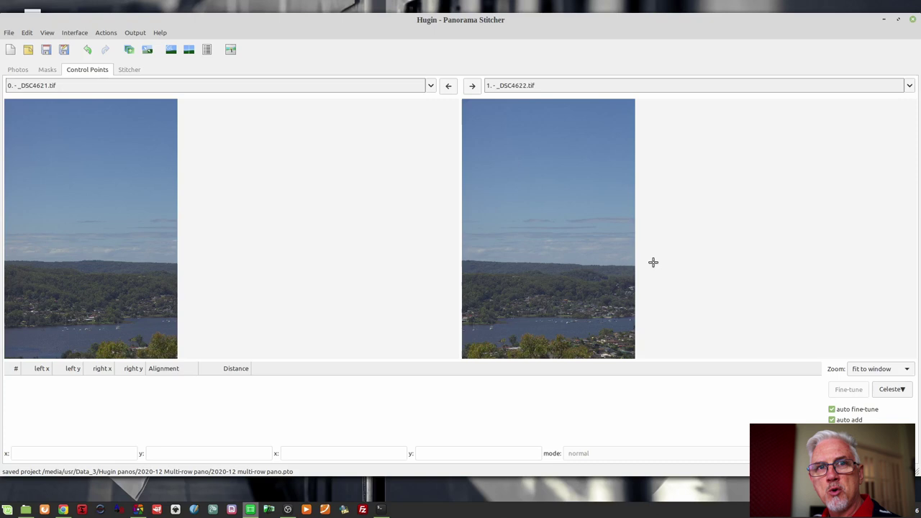
left_click(879, 372)
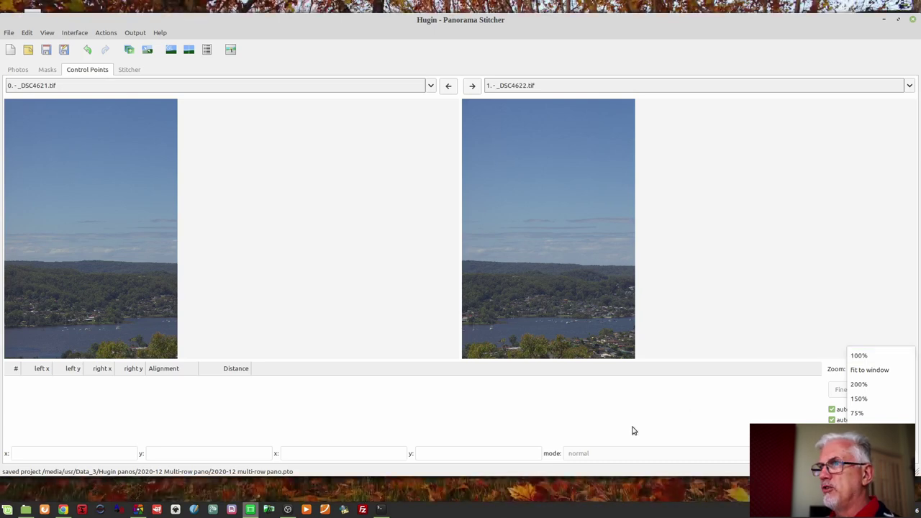
left_click(21, 172)
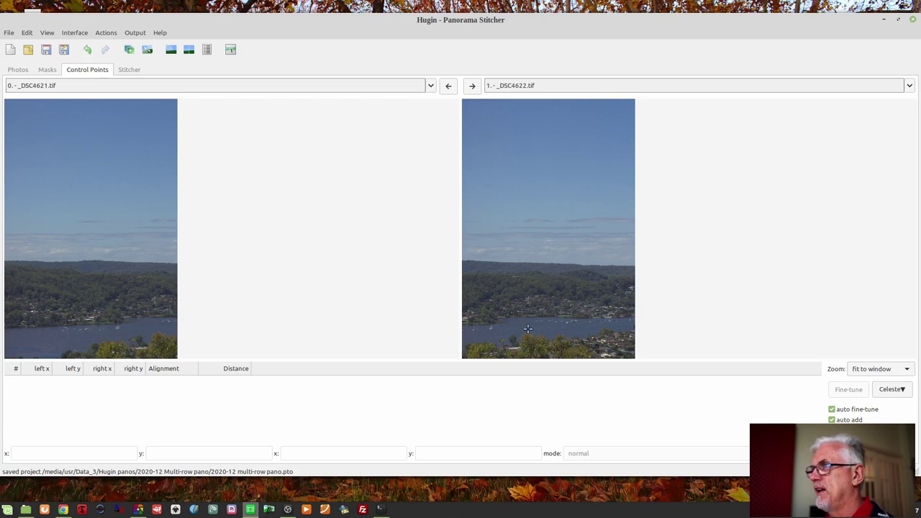
Step: Zoom both photos to 100% and pan each to the forested hillside with the small white building
left_click(878, 370)
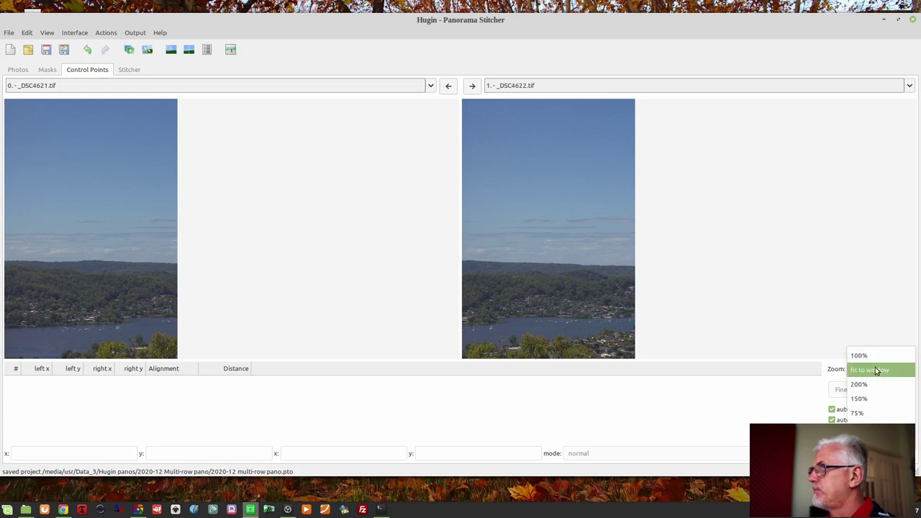
left_click(861, 357)
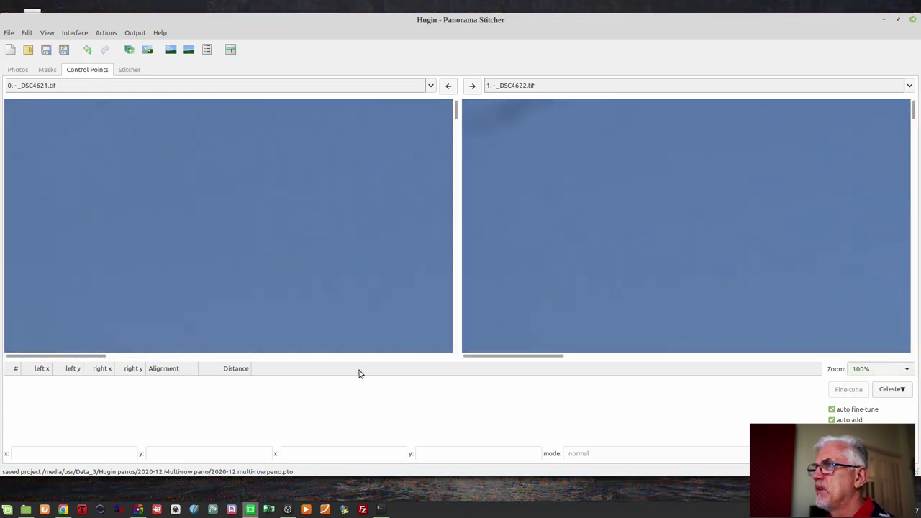
left_click(447, 355)
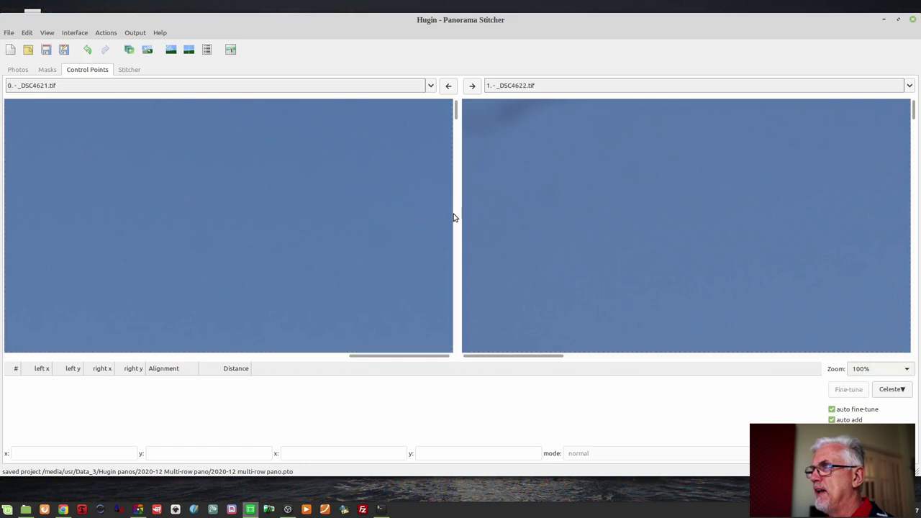
left_click_drag(457, 113, 459, 276)
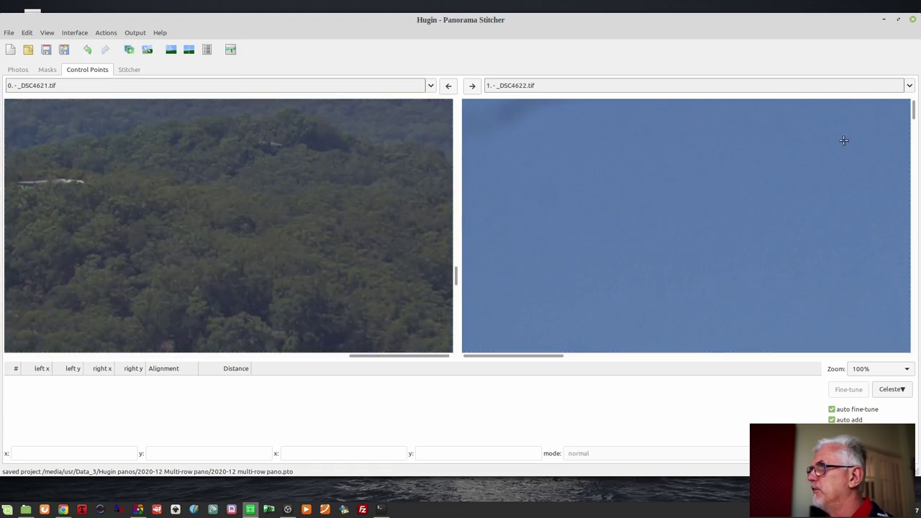
left_click_drag(915, 109, 916, 275)
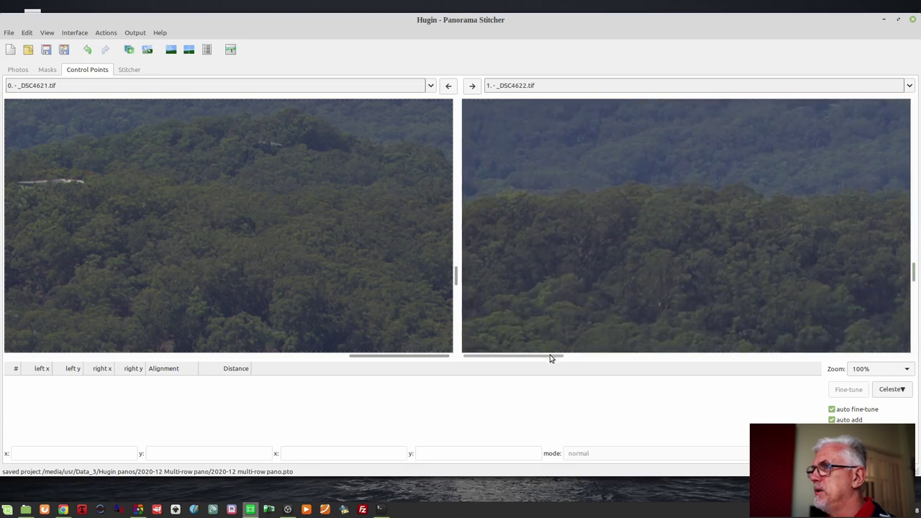
left_click_drag(552, 356, 627, 364)
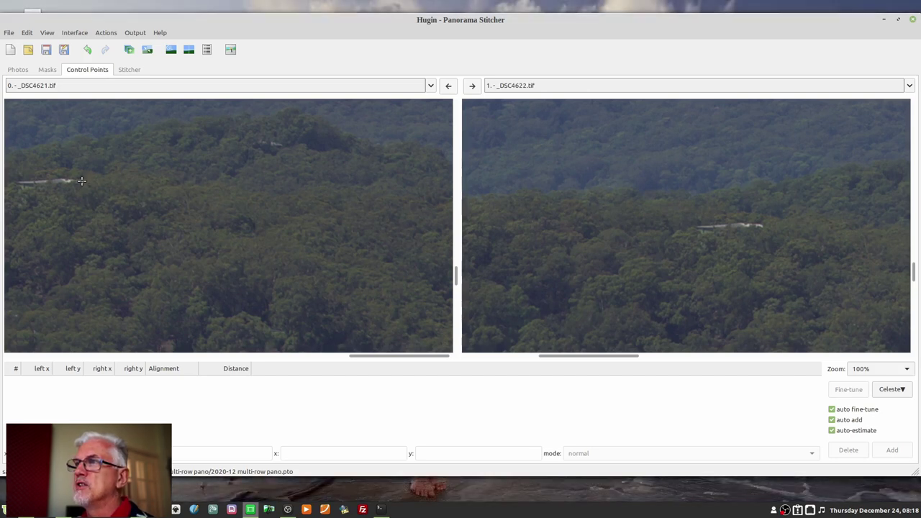
Step: Place control points 0–3 on the white building, a house, the lower houses and the waterfront houses
left_click(81, 181)
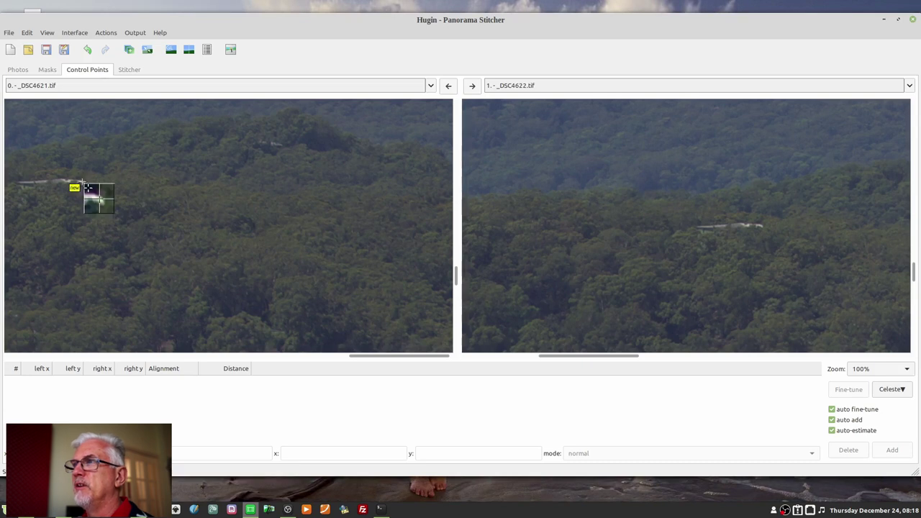
left_click(761, 226)
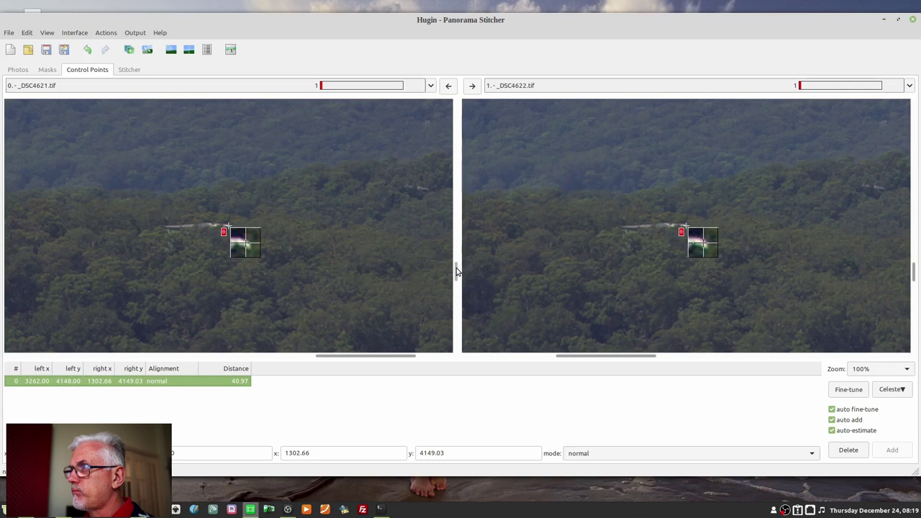
scroll(453, 281, "down", 10)
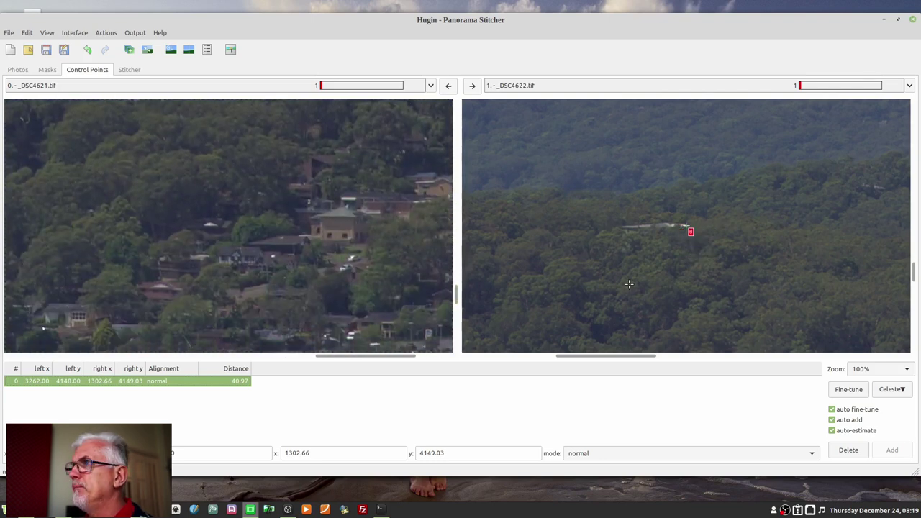
left_click(354, 215)
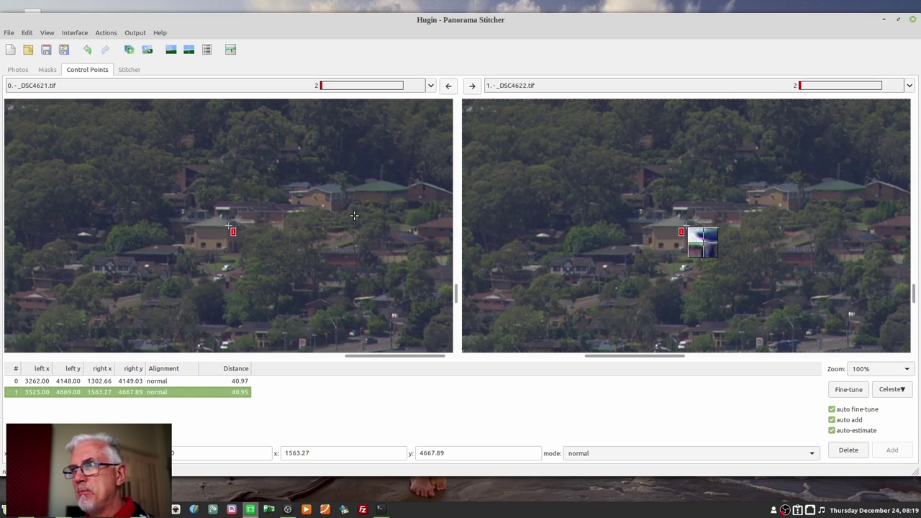
left_click(303, 344)
right_click(303, 344)
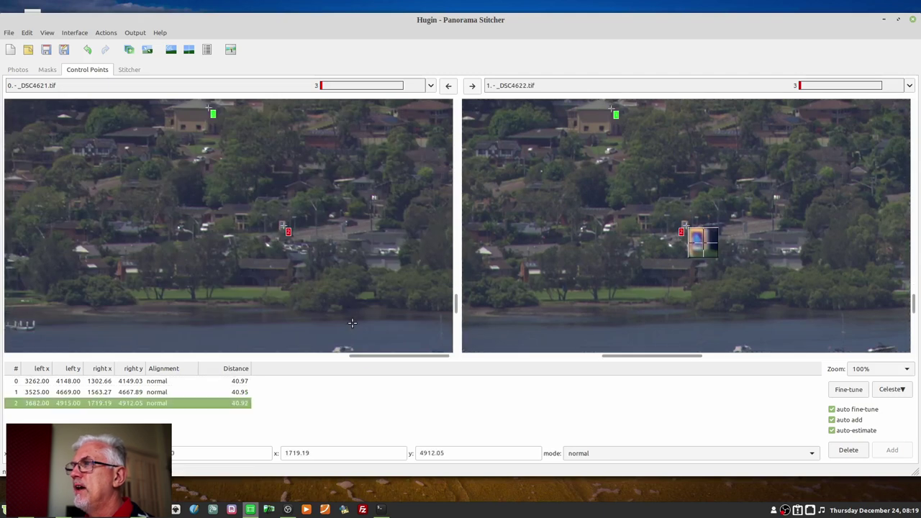
left_click(383, 253)
right_click(383, 252)
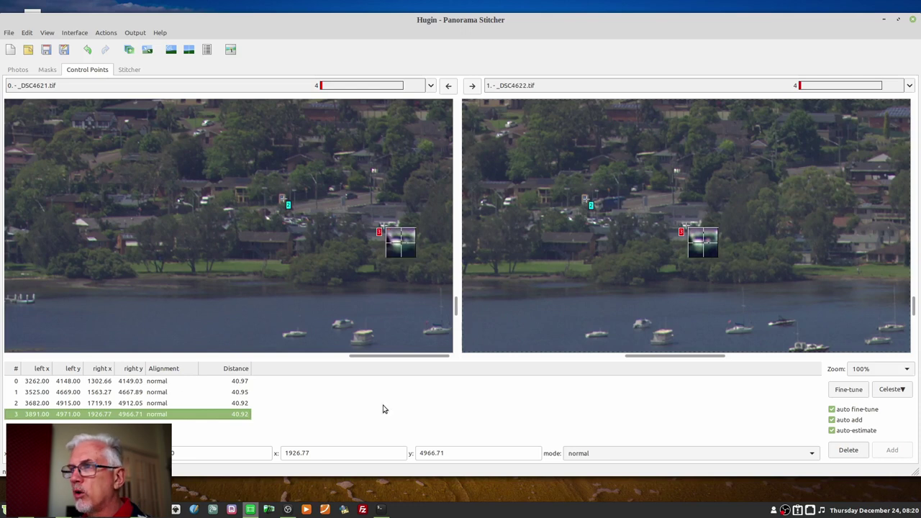
Step: Fit both photos to the window and advance to the _DSC4622.tif / _DSC4623.tif pair
left_click(873, 374)
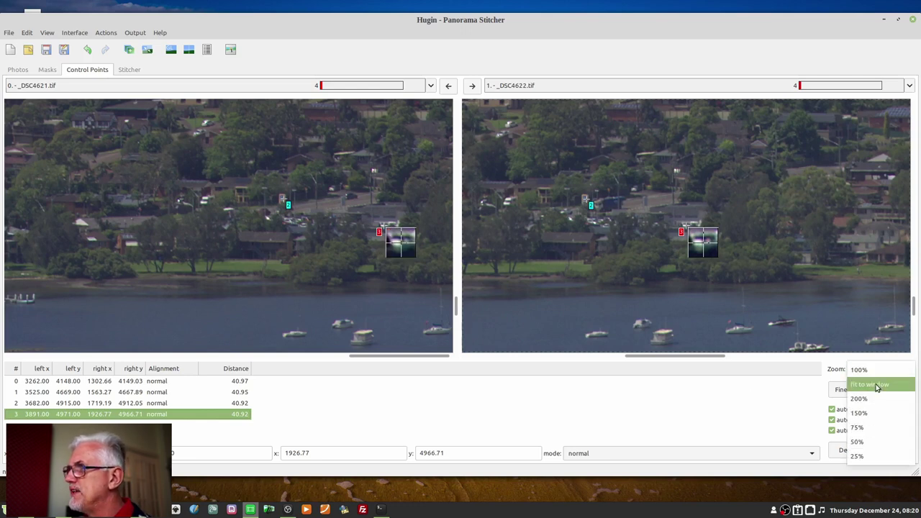
left_click(877, 386)
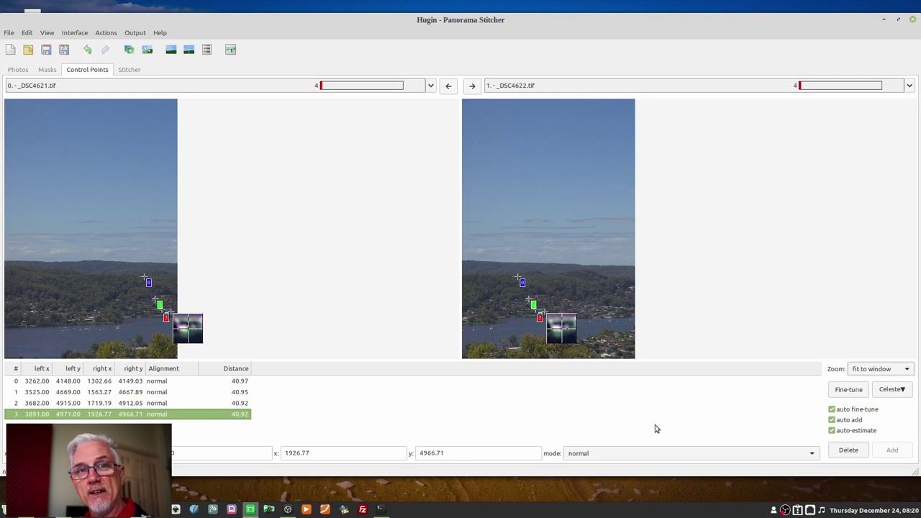
left_click(473, 87)
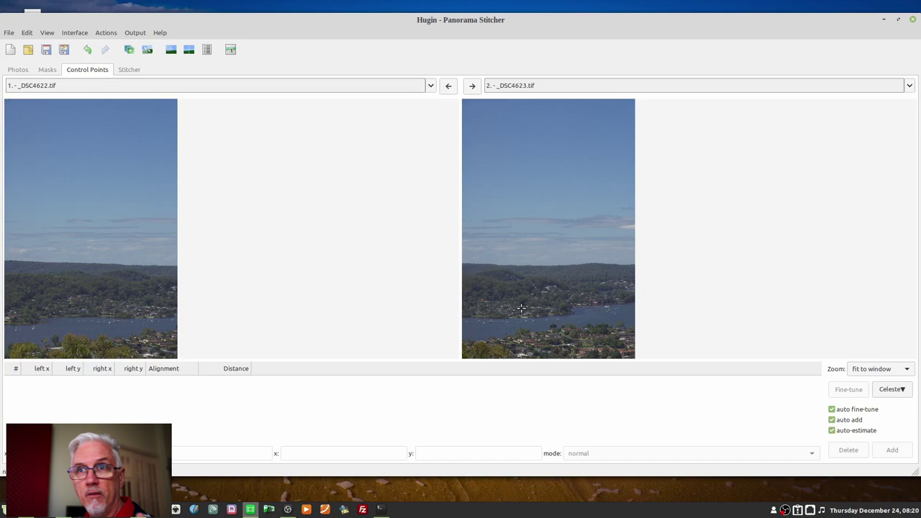
Step: Show _DSC4621.tif on the left and _DSC4630.tif from the next row on the right
left_click(449, 89)
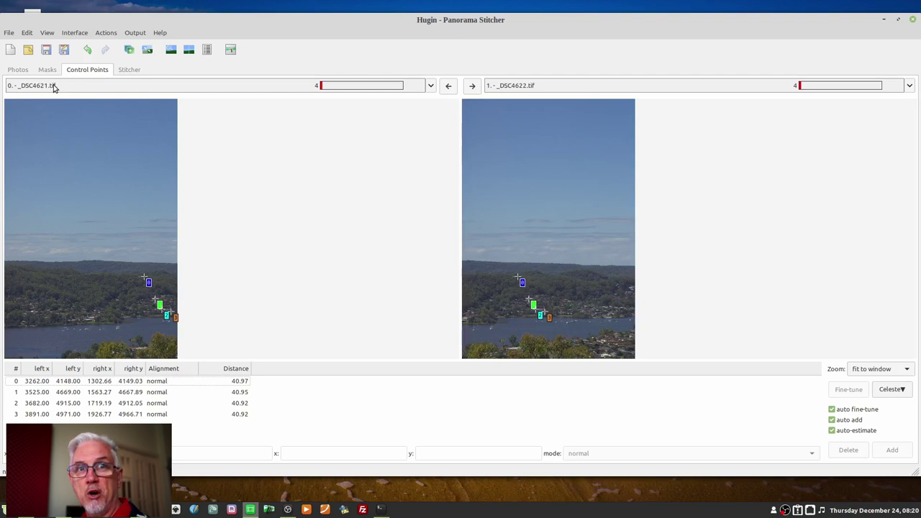
left_click(430, 85)
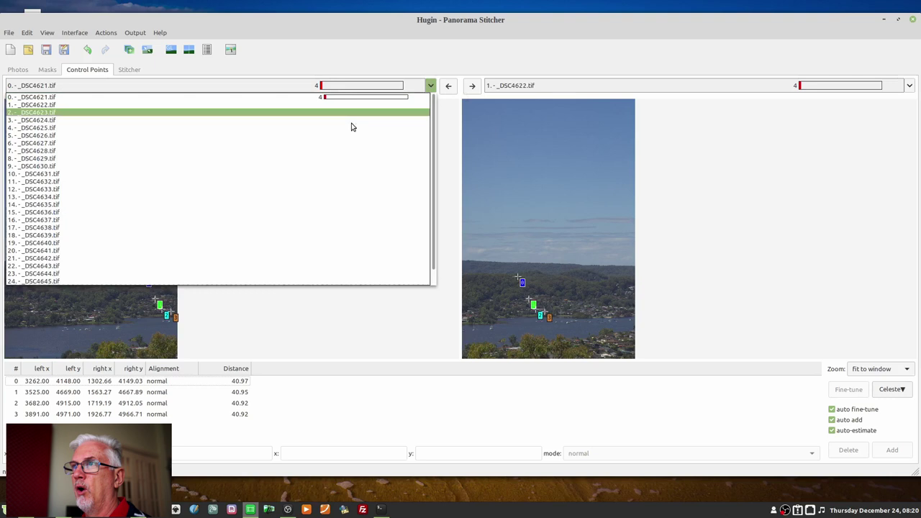
left_click(53, 98)
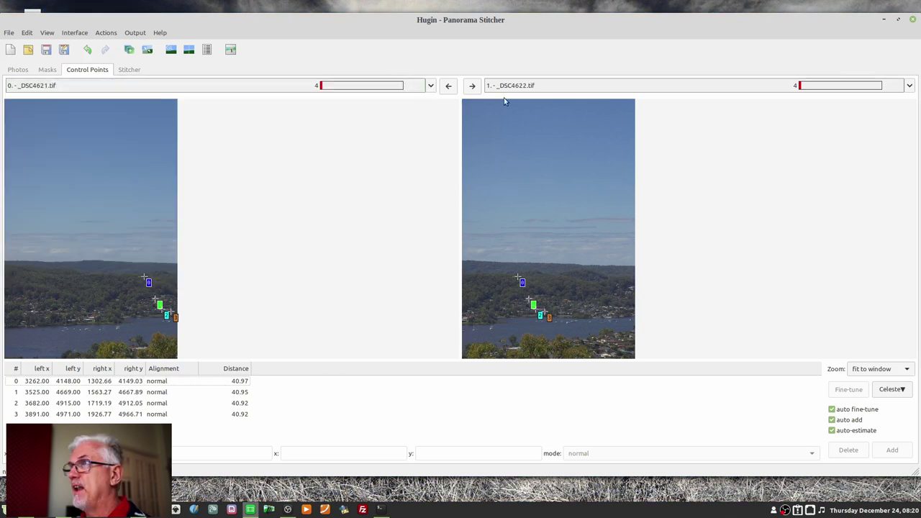
left_click(910, 86)
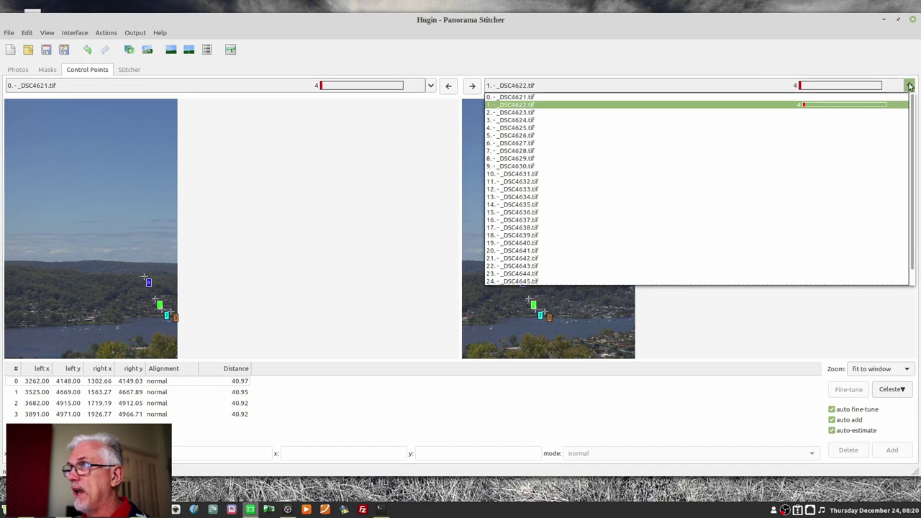
left_click(539, 167)
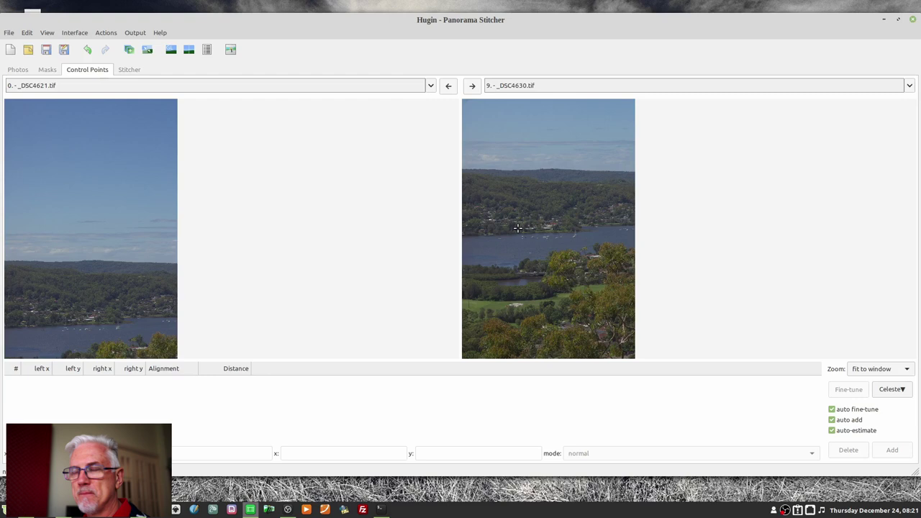
left_click(866, 368)
Step: Zoom to 100% and scroll both panes to the same hillside houses in _DSC4621.tif and _DSC4630.tif
left_click(866, 354)
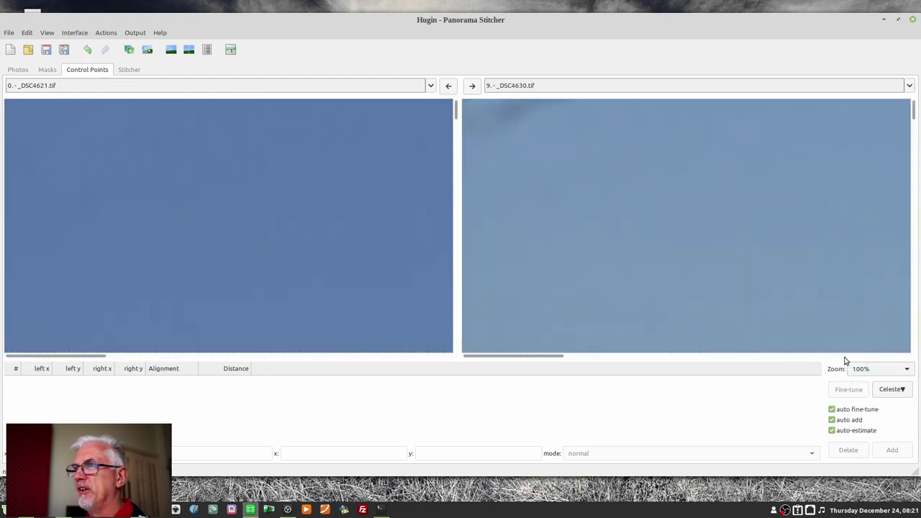
left_click_drag(456, 109, 443, 300)
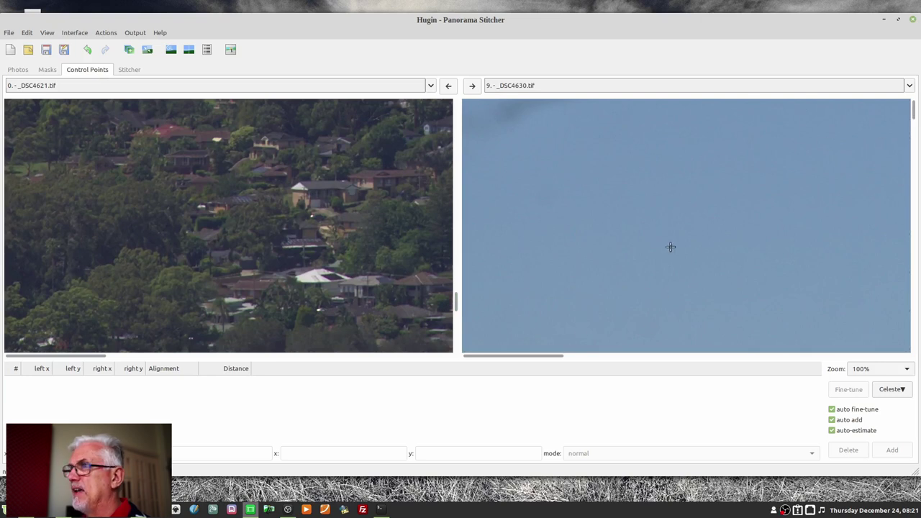
mouse_move(504, 357)
left_mouse_down()
mouse_move(539, 357)
mouse_move(494, 357)
left_mouse_up()
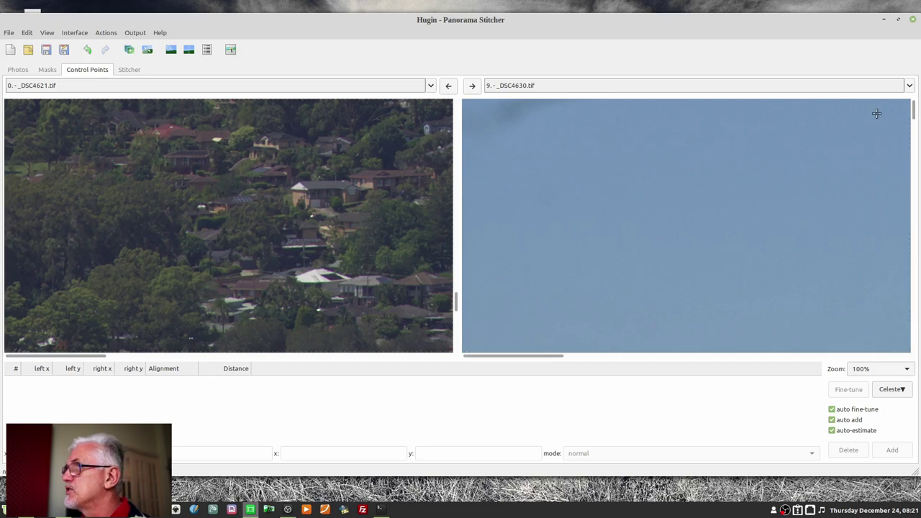
left_click_drag(913, 122, 919, 218)
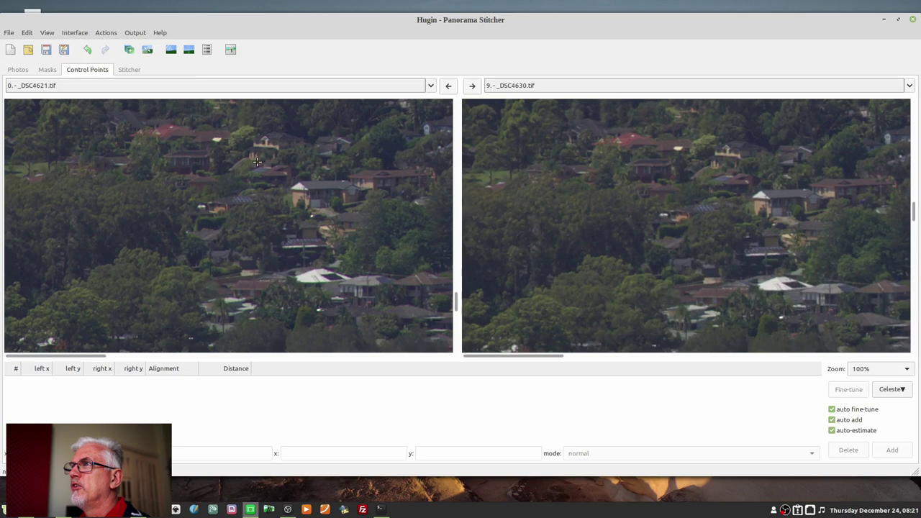
Step: Add ten control points between _DSC4621 and _DSC4630 on rooftops, shoreline houses and jetty, then fit both images in view
left_click(213, 139)
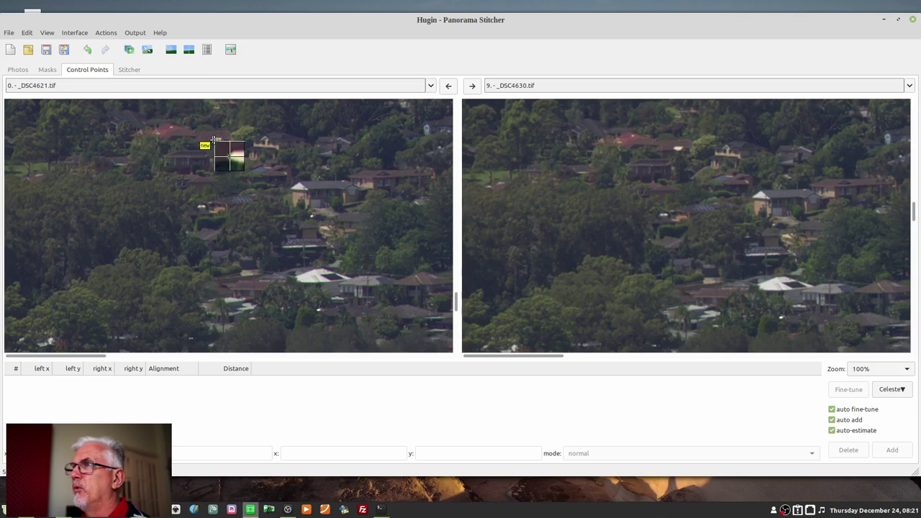
left_click(675, 147)
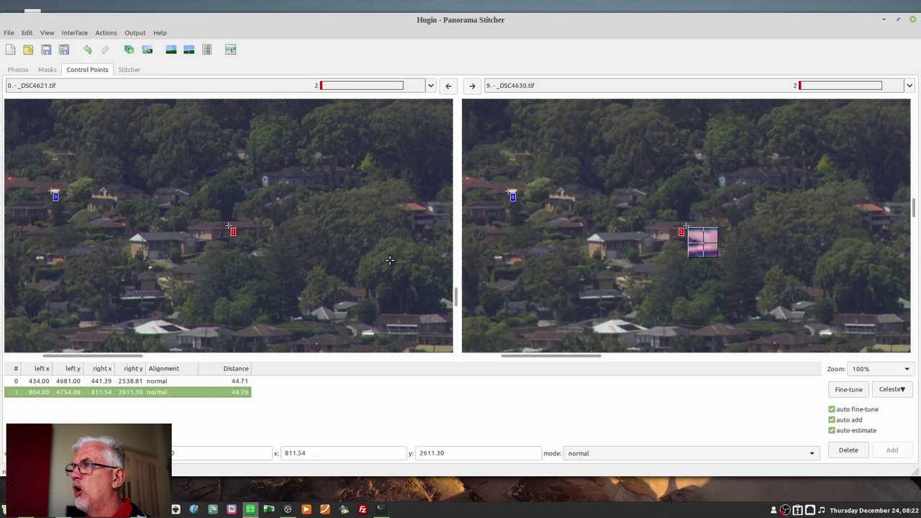
left_click(421, 316)
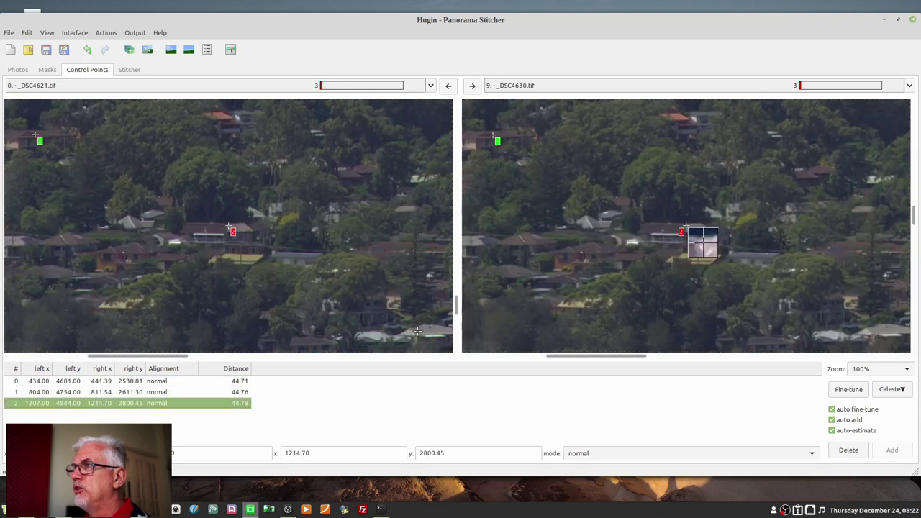
left_click(419, 333)
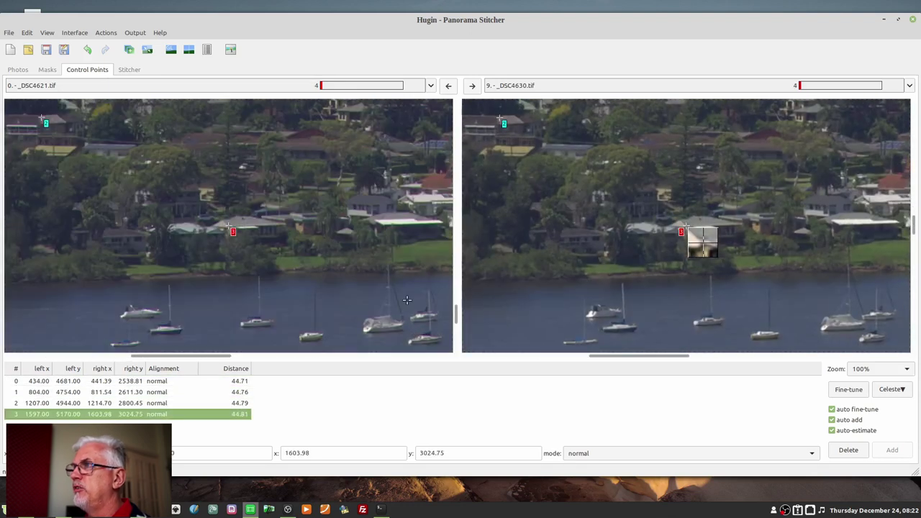
left_click(438, 220)
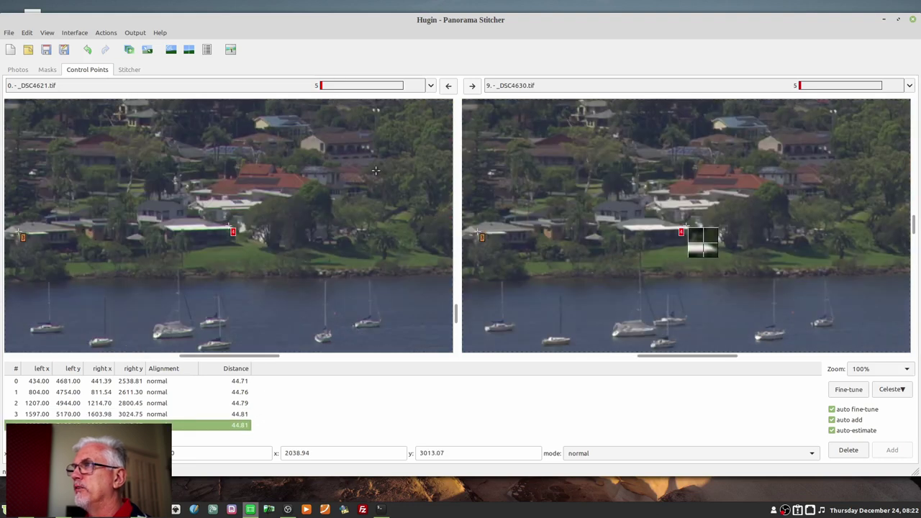
left_click(367, 146)
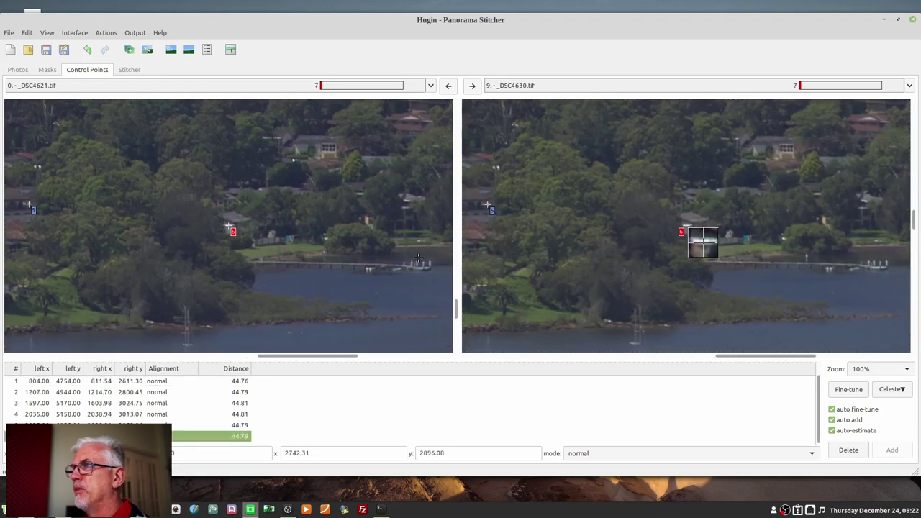
left_click(424, 267)
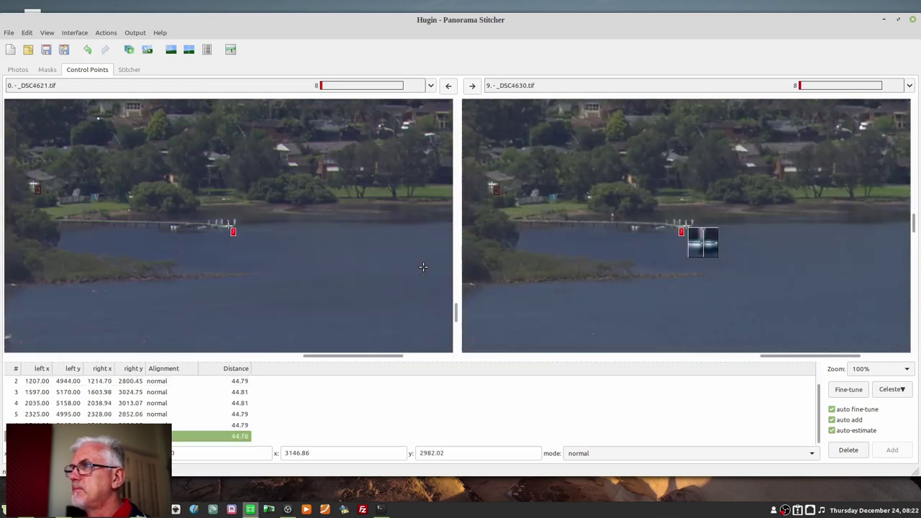
left_click(428, 135)
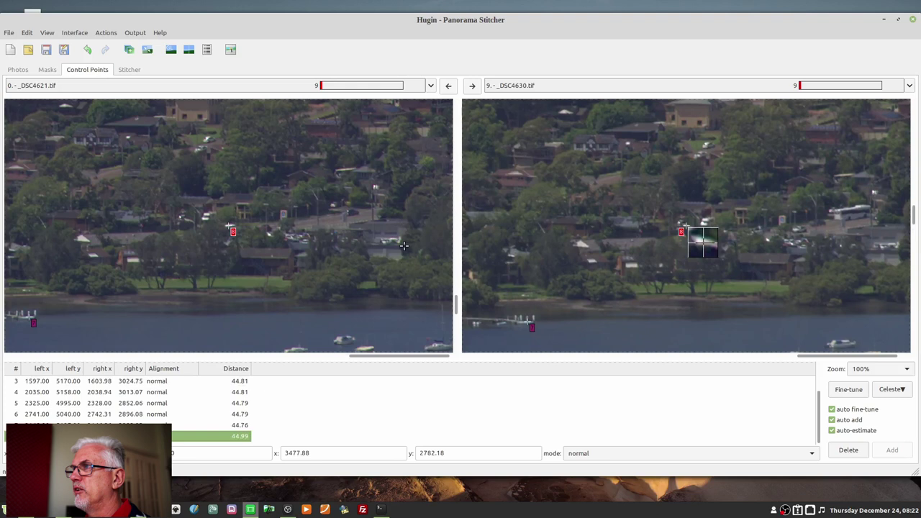
left_click(397, 238)
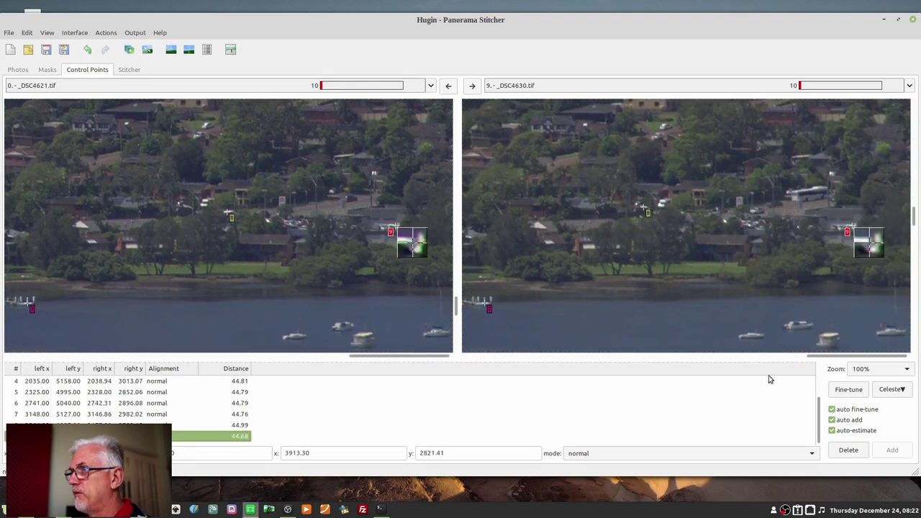
left_click(882, 372)
left_click(885, 383)
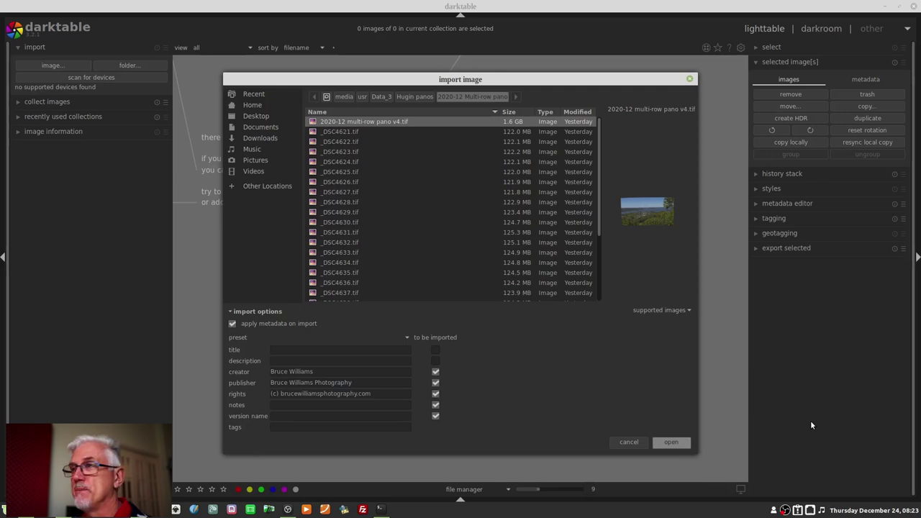
Step: Import the selected '2020-12 multi-row pano v4.tif' into darktable and open it in darkroom
key("Return")
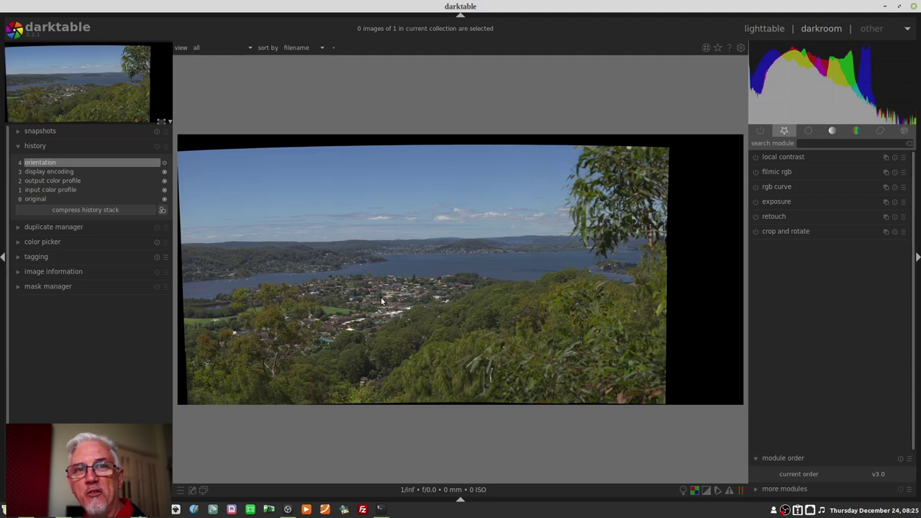
scroll(367, 298, "up", 2)
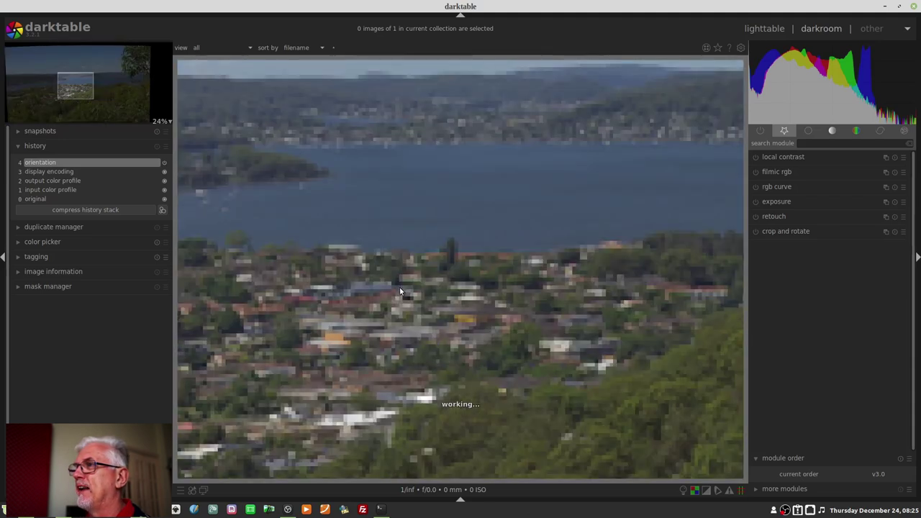
scroll(378, 309, "up", 3)
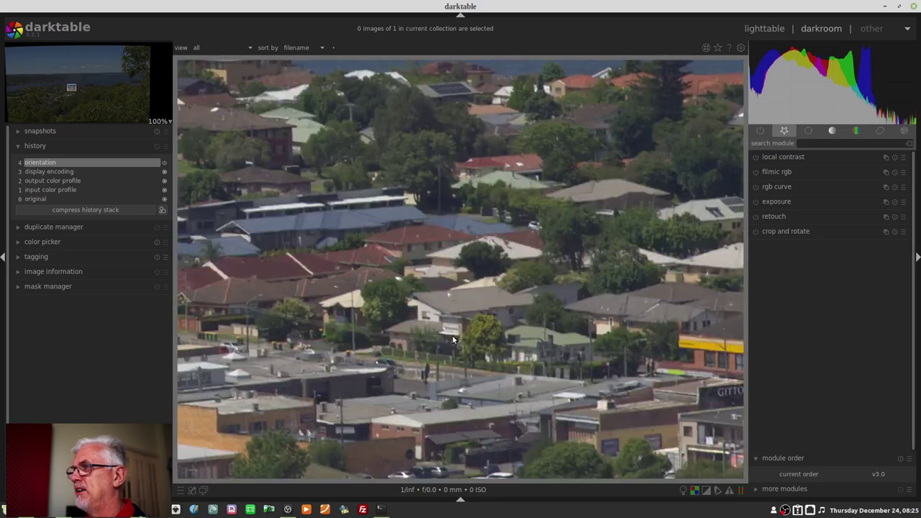
left_click_drag(321, 414, 582, 269)
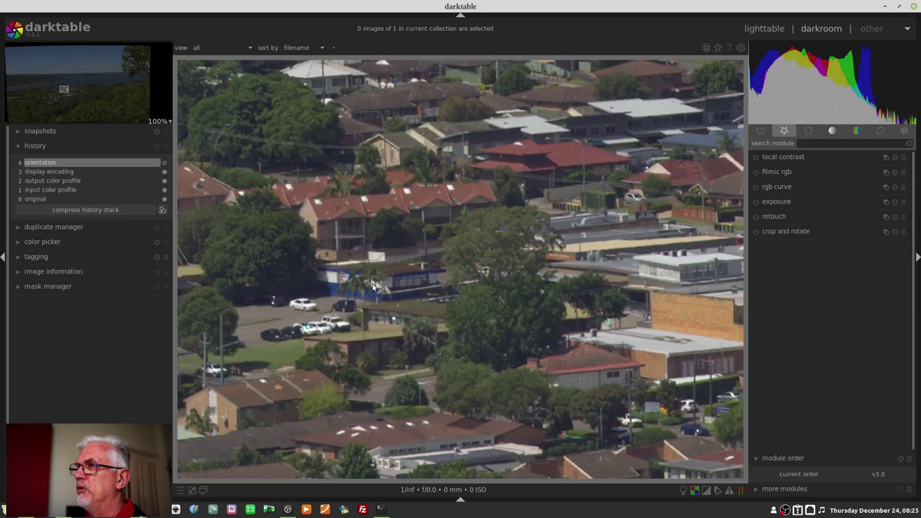
left_click_drag(504, 335, 630, 259)
left_click_drag(378, 331, 582, 240)
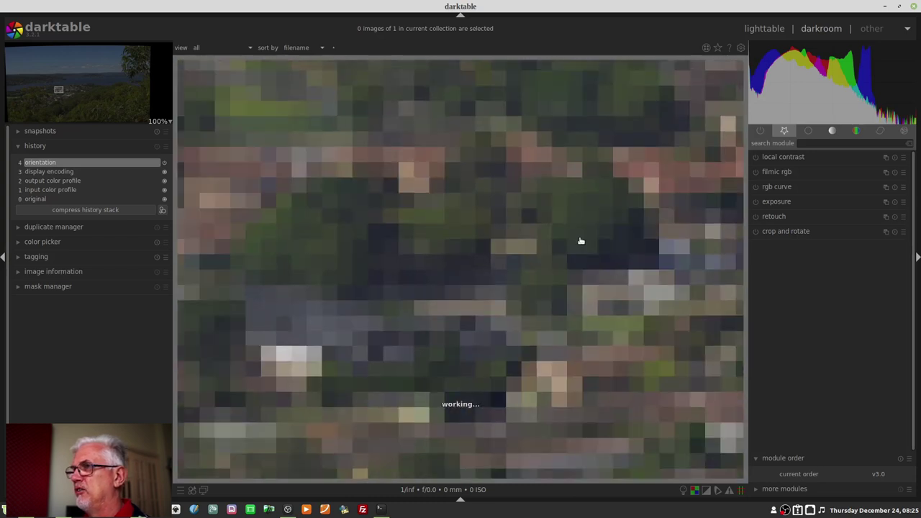
left_click_drag(367, 297, 630, 144)
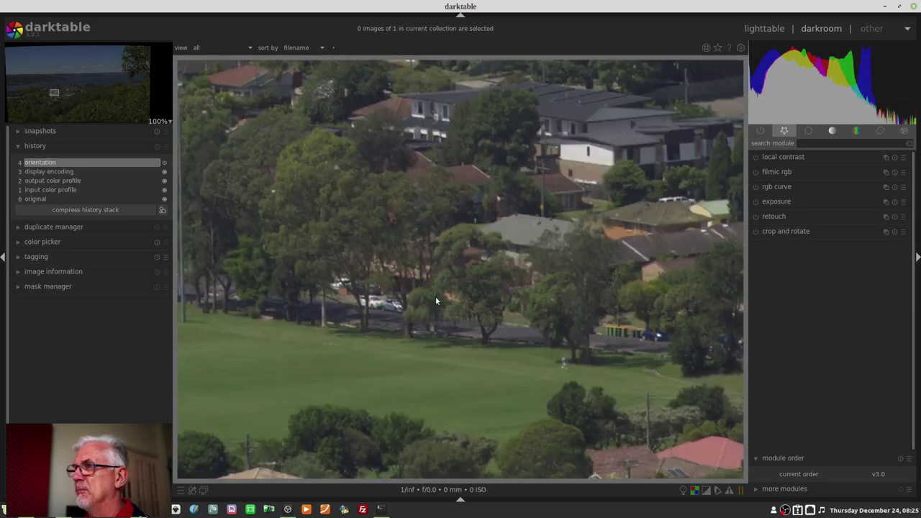
left_click_drag(436, 296, 680, 168)
scroll(403, 280, "down", 5)
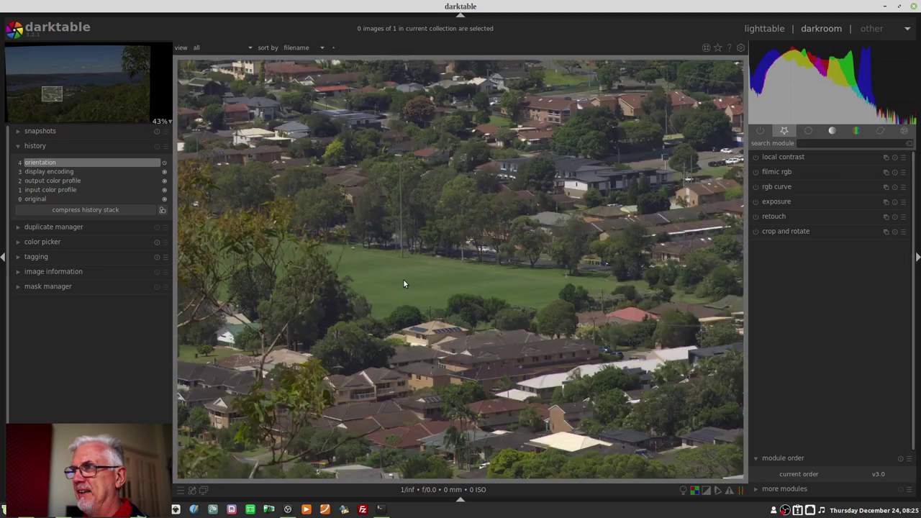